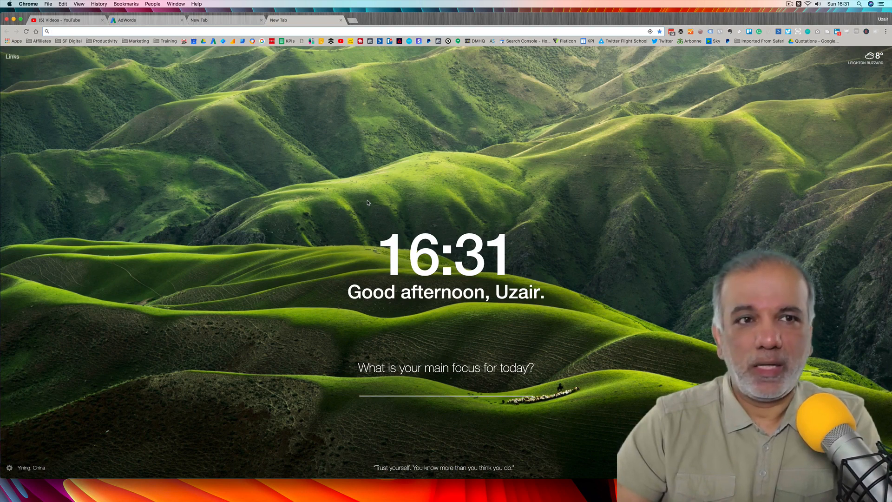
Switch to AdWords, start a YouTube users remarketing audience in the Audience manager, and choose to link a YouTube channel
left_click(129, 20)
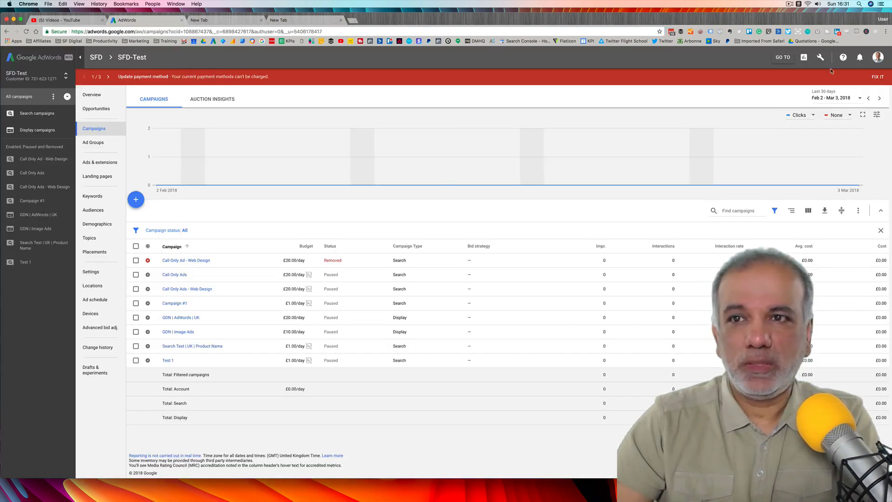
left_click(821, 59)
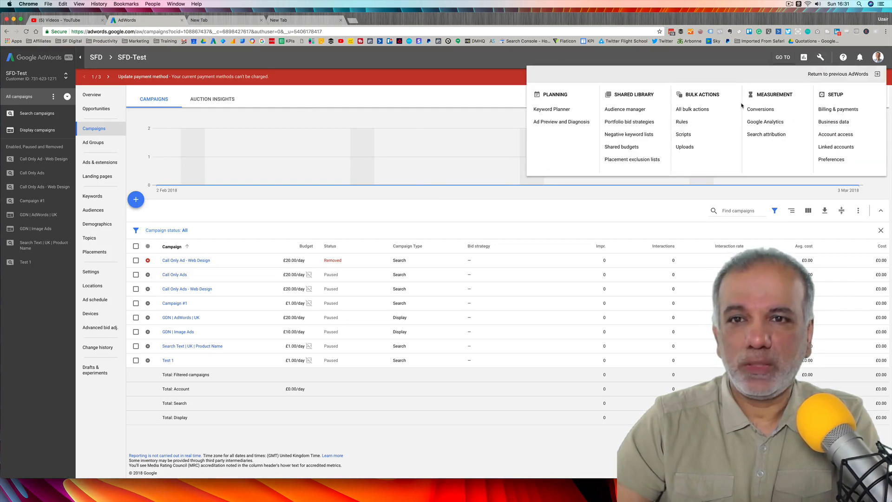
left_click(625, 109)
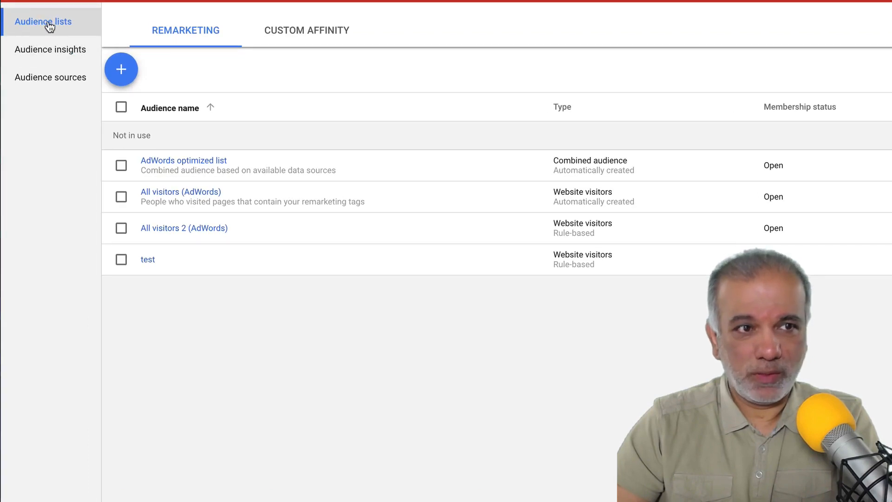
left_click(116, 74)
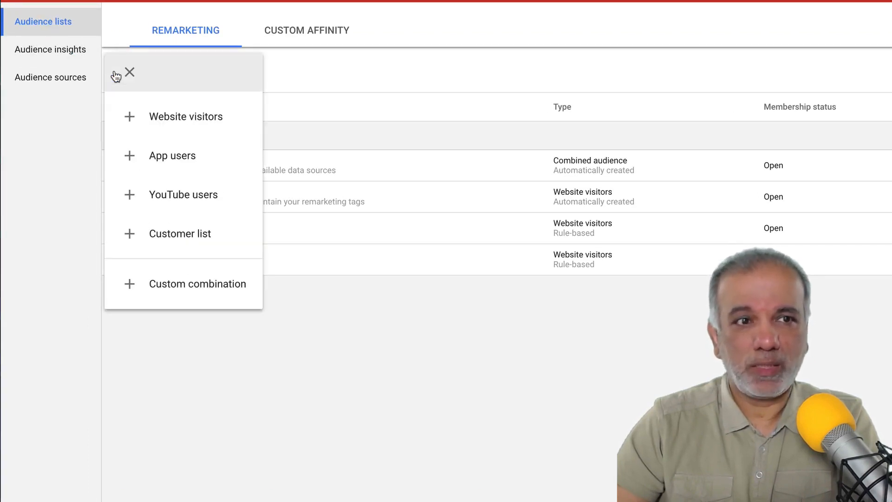
left_click(183, 195)
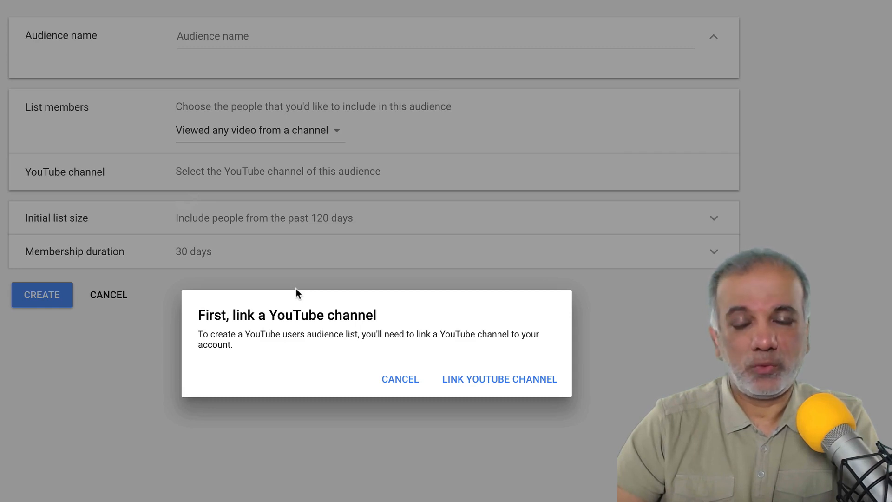
left_click(498, 386)
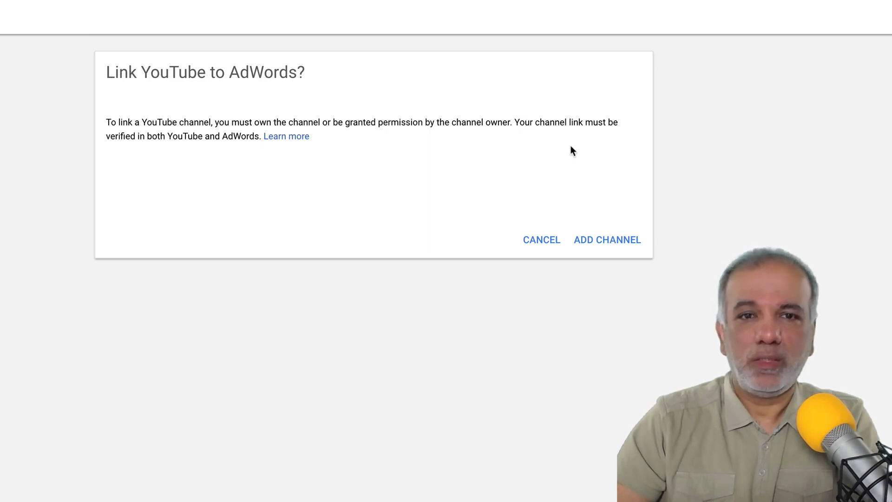
Search for "sf digital studios", select the SF Digital Studios channel as one you own, and continue to YouTube to complete linking
left_click(618, 239)
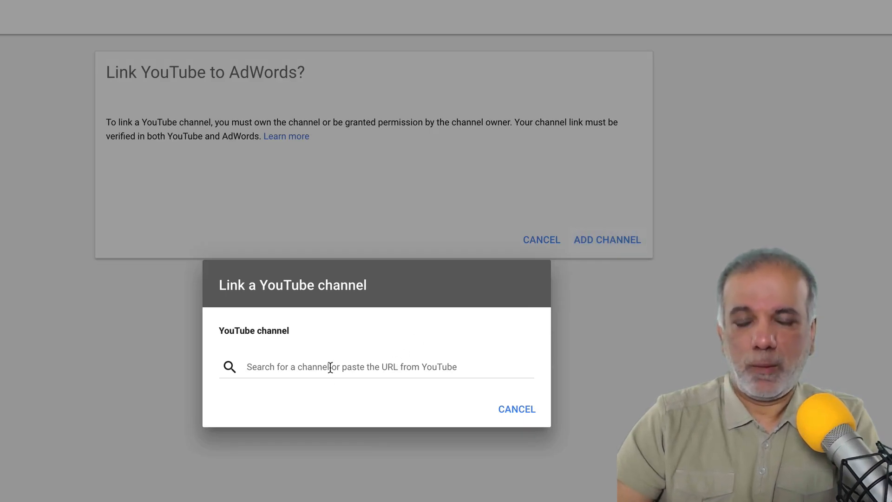
left_click(375, 371)
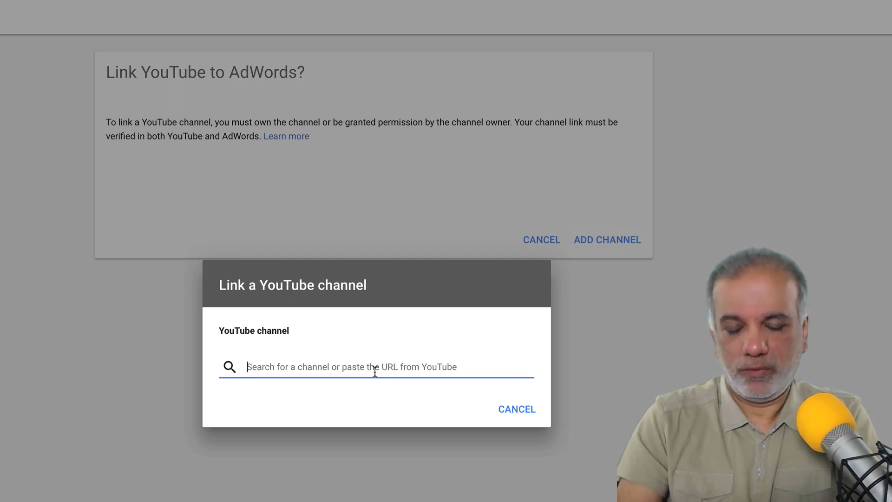
type("sf digit")
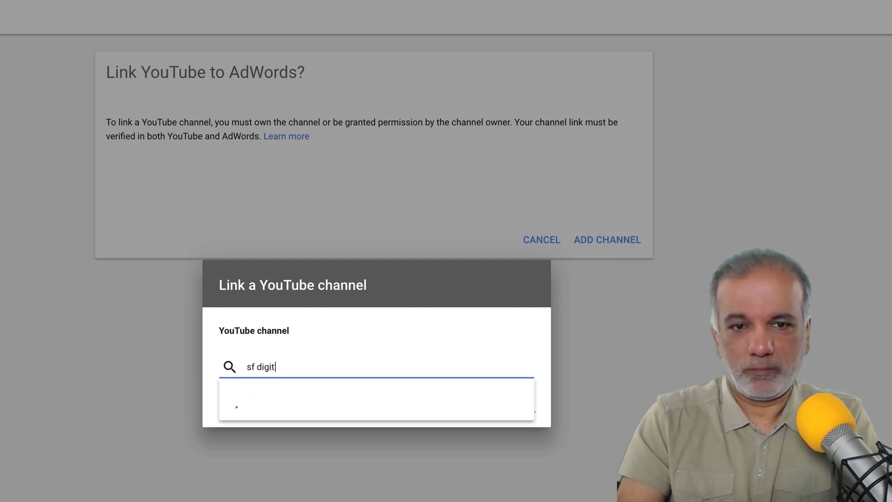
type("al studios")
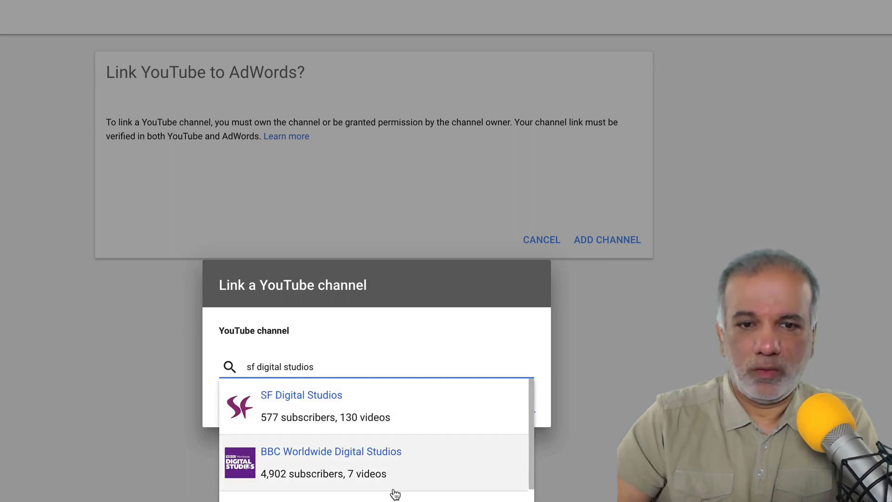
scroll(395, 494, "down", 5)
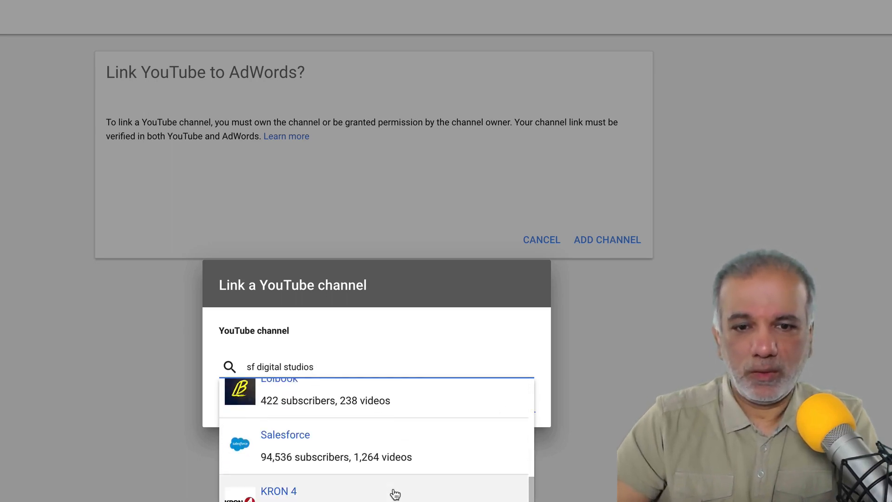
scroll(395, 494, "up", 5)
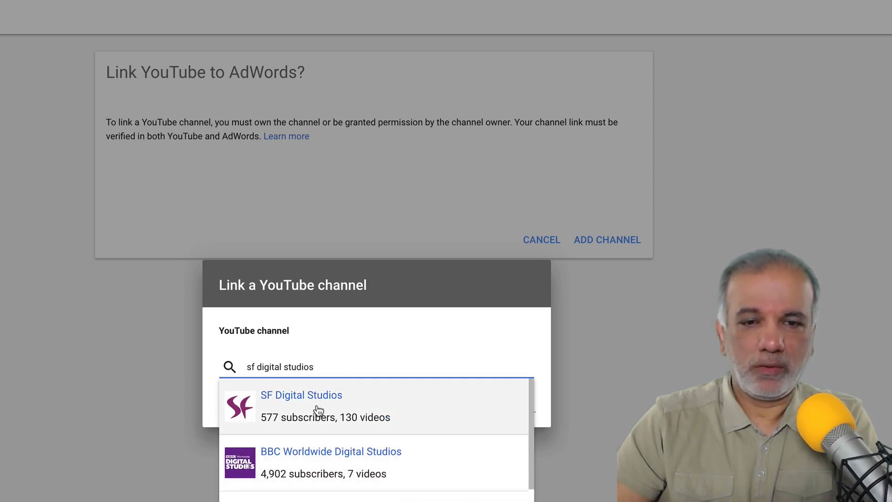
left_click(318, 410)
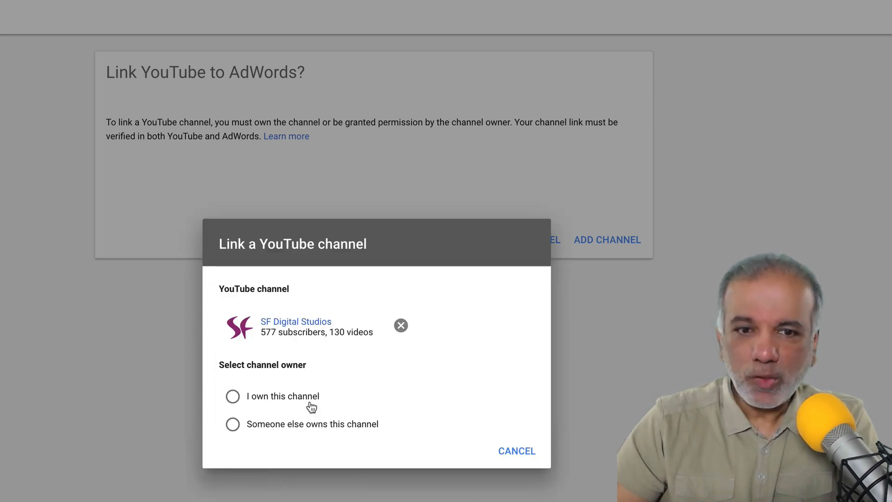
left_click(272, 398)
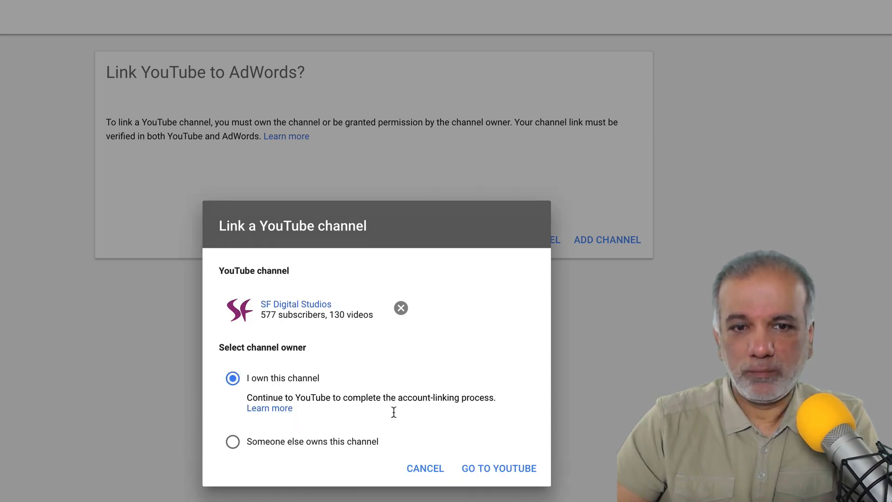
left_click(497, 468)
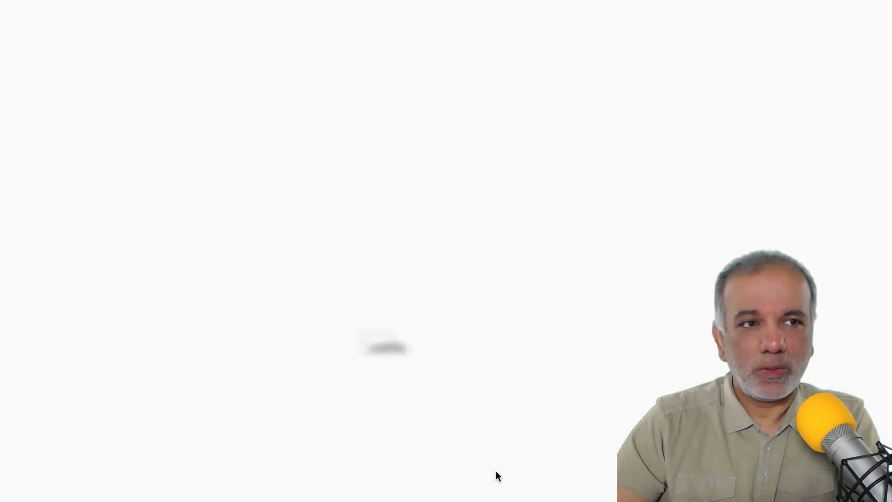
Use YouTube as SF Digital Studios and finish linking the AdWords account under the name "SFD Test Account"
left_click(324, 278)
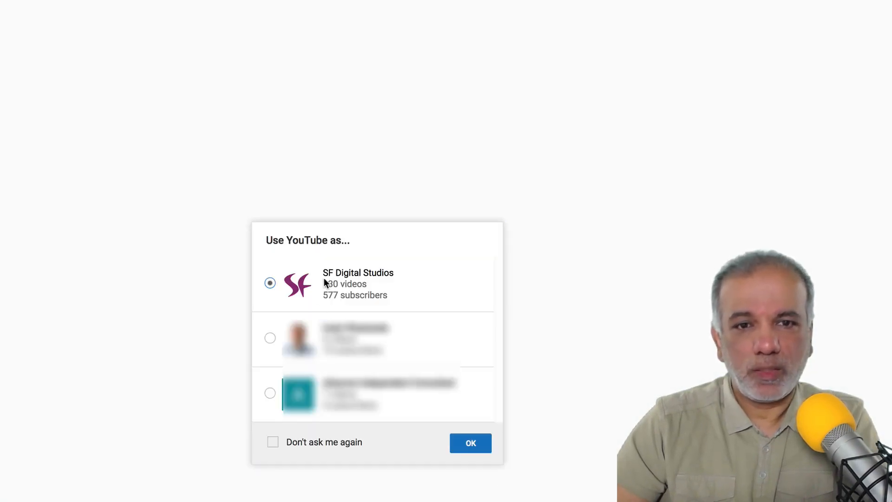
left_click(470, 444)
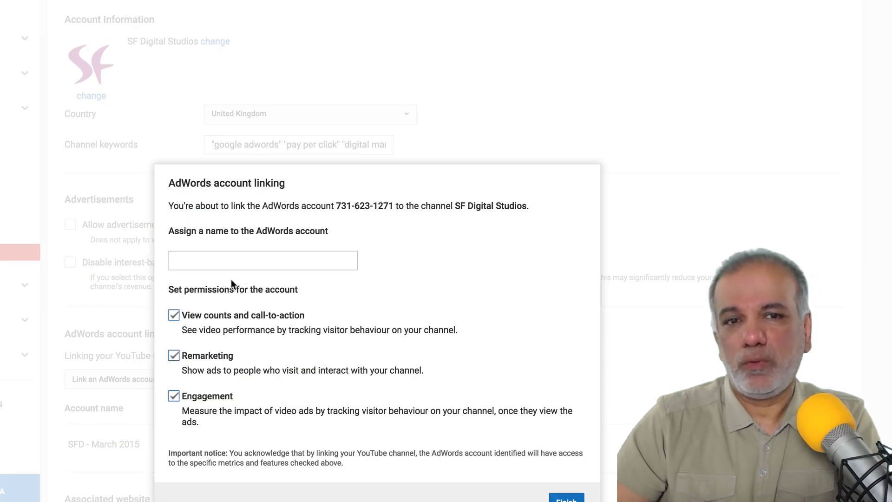
left_click(247, 263)
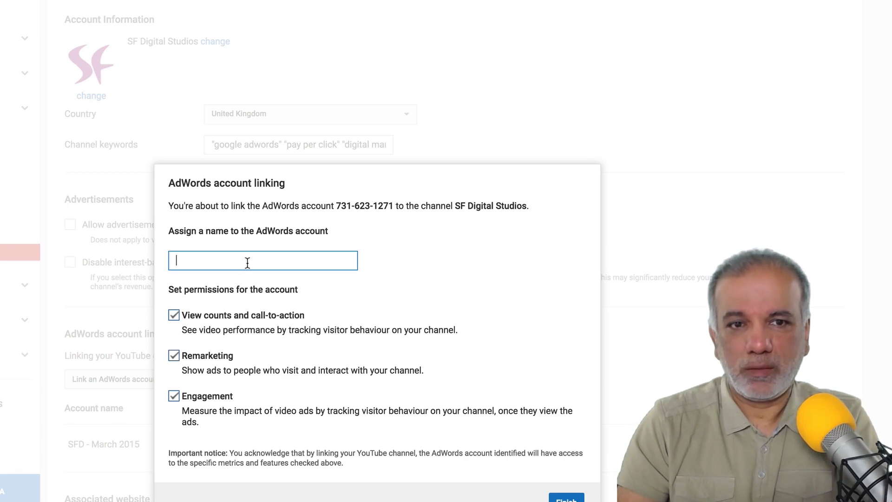
type("SFD Test A")
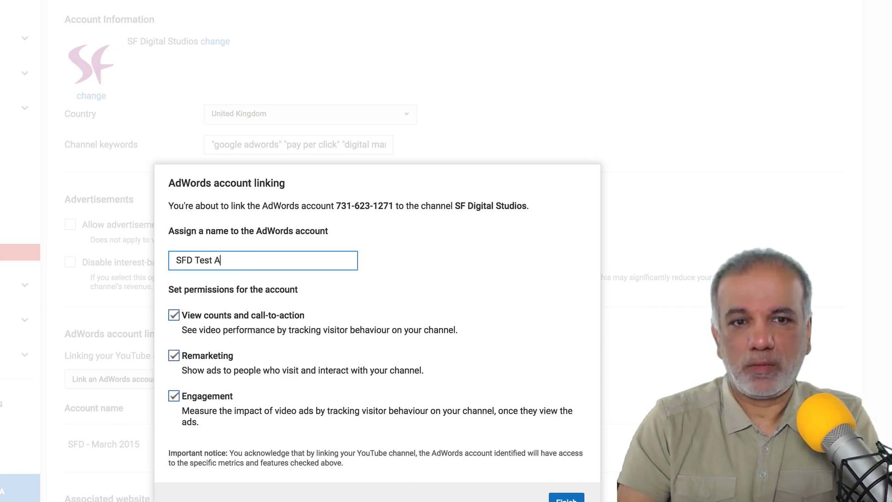
type("ccount")
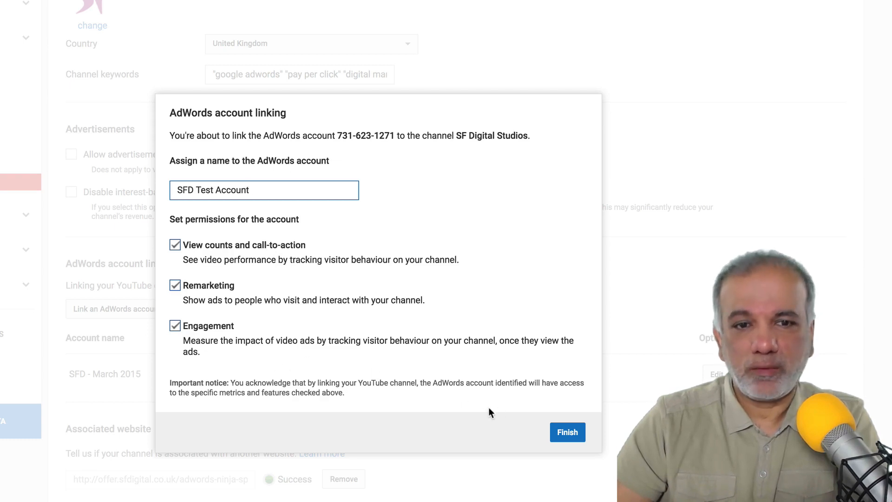
left_click(559, 435)
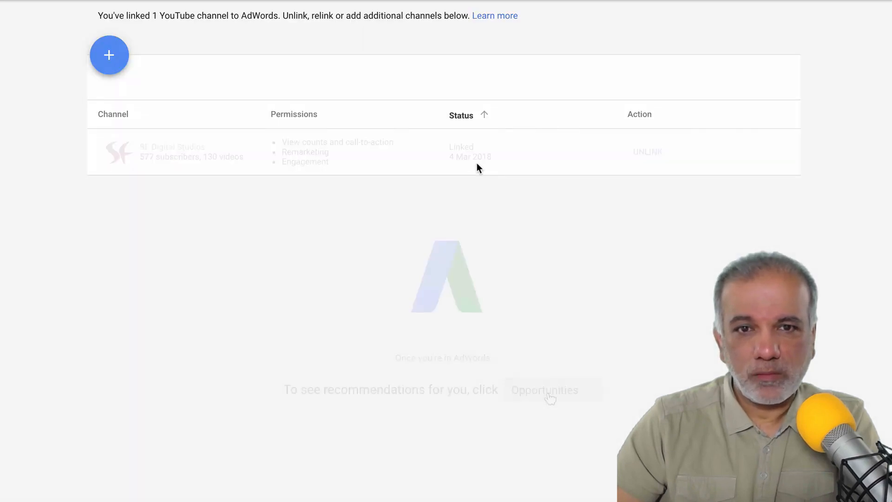
Check the YouTube details in Linked accounts, and start a new YouTube users remarketing audience in the Audience manager
scroll(477, 162, "up", 1)
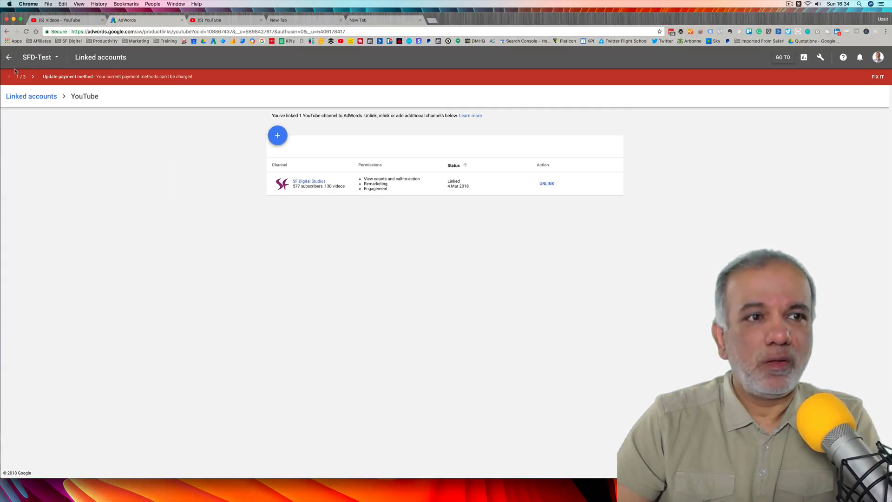
left_click(26, 97)
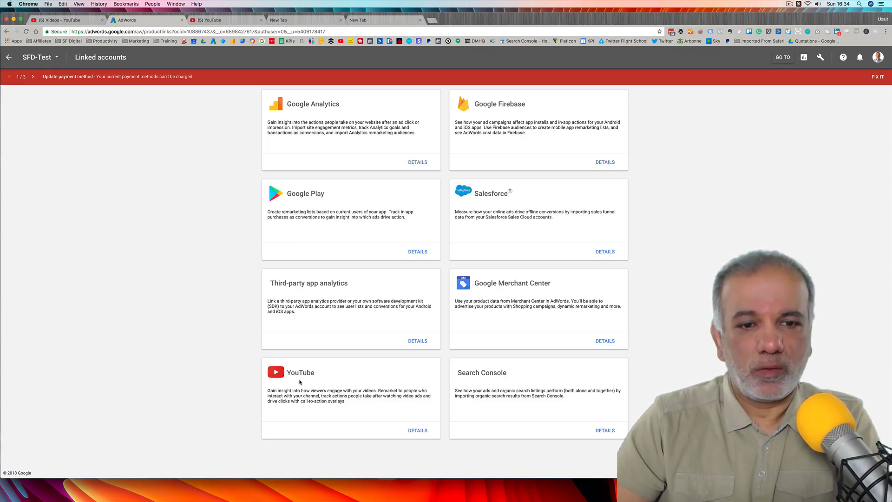
left_click(415, 431)
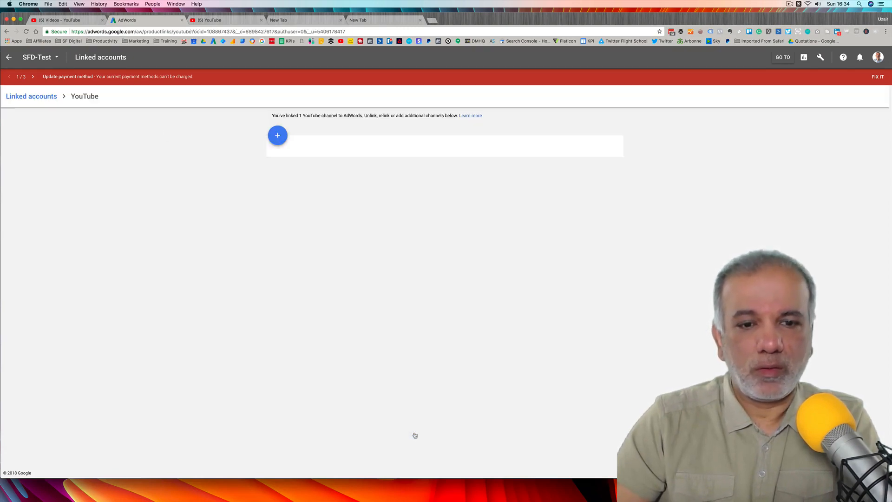
left_click(819, 60)
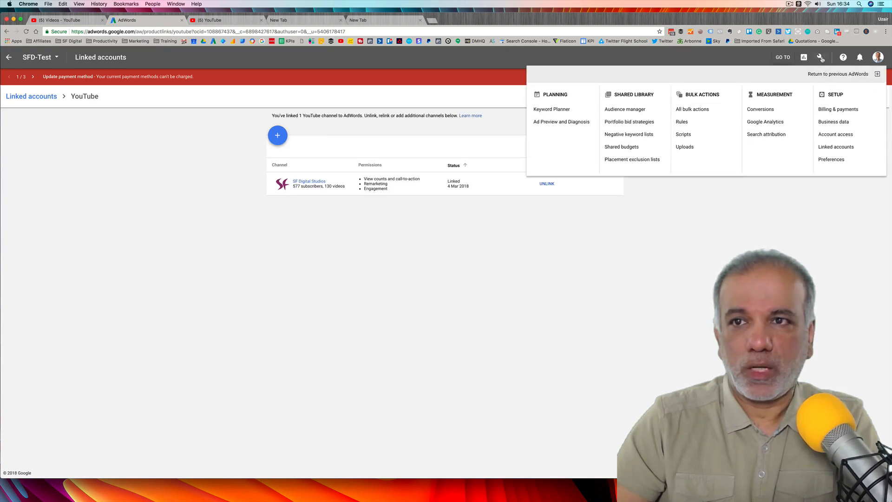
left_click(622, 111)
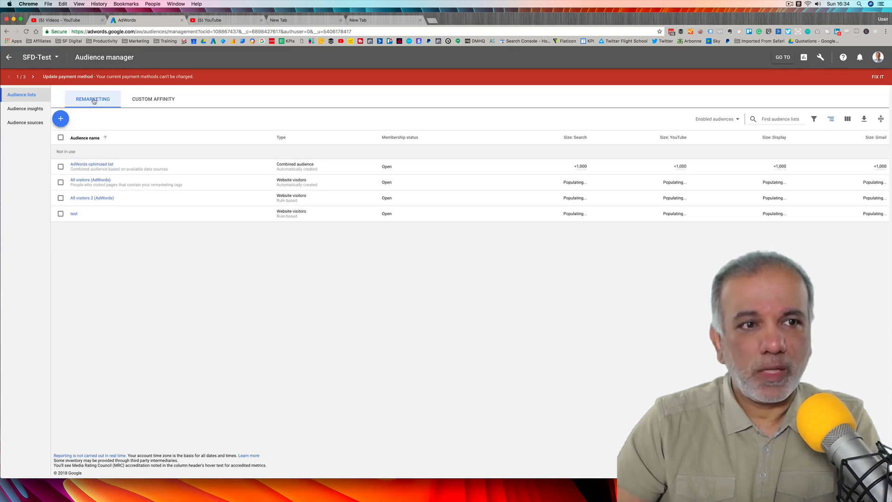
left_click(60, 119)
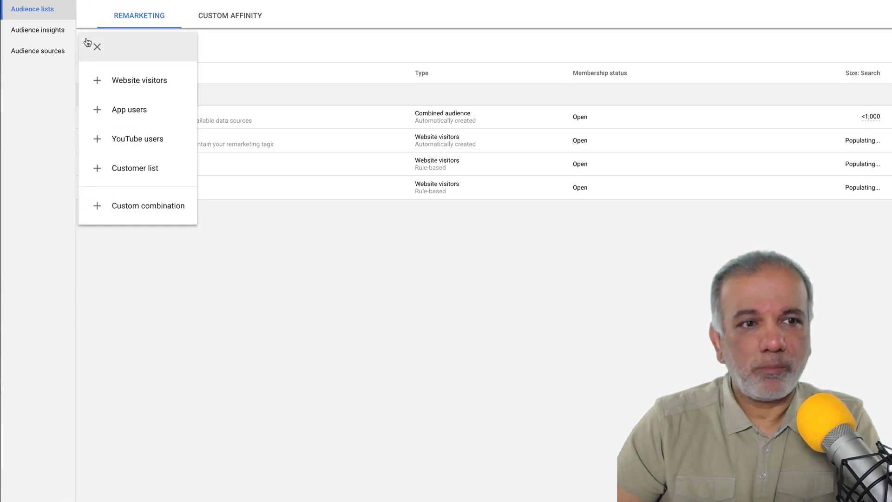
left_click(142, 146)
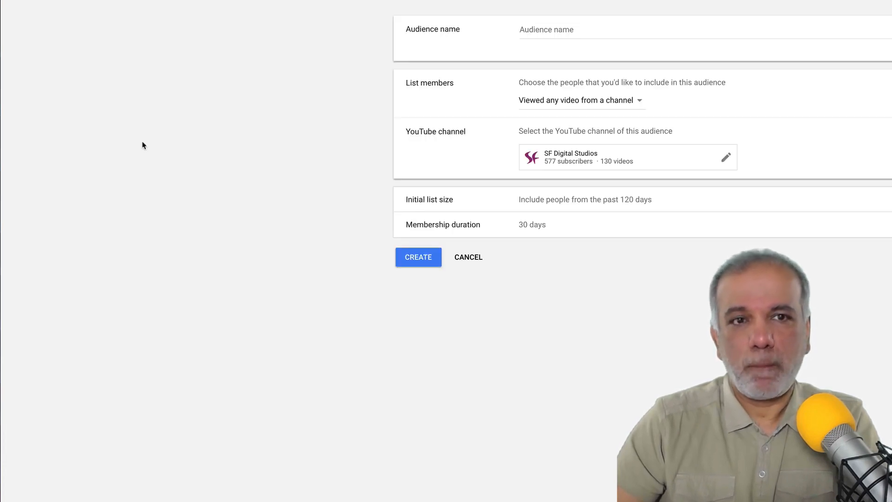
Name the new YouTube audience "Who watched any YT video"
left_click(578, 26)
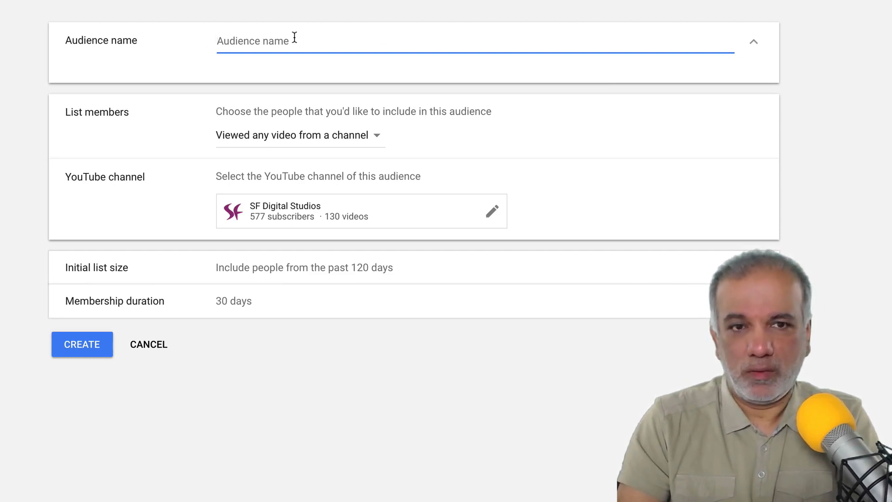
type("Who ")
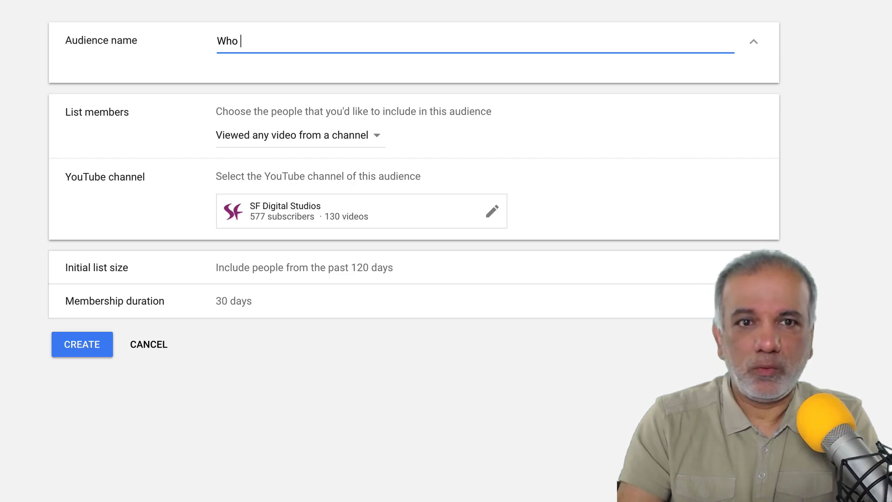
type("watched ")
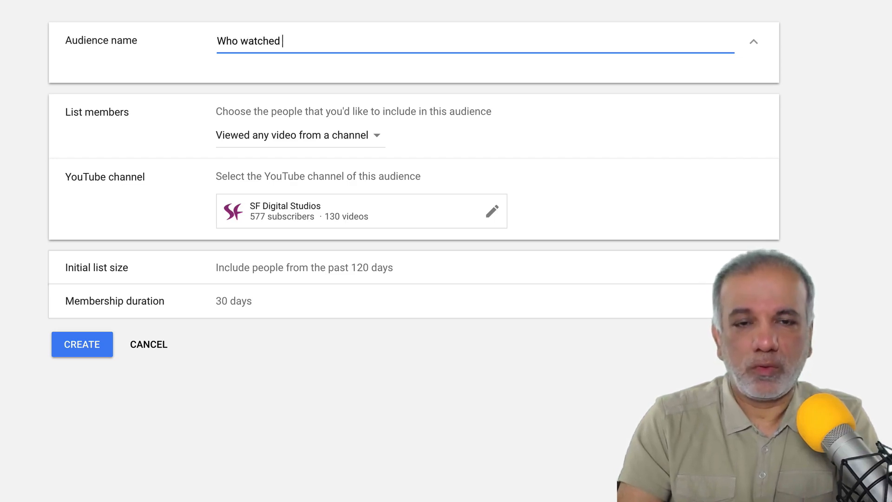
type("any ")
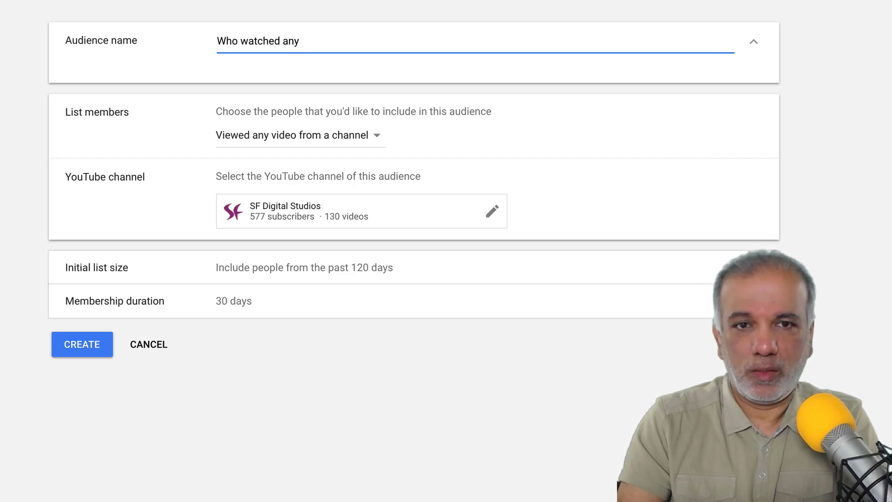
type("YT video")
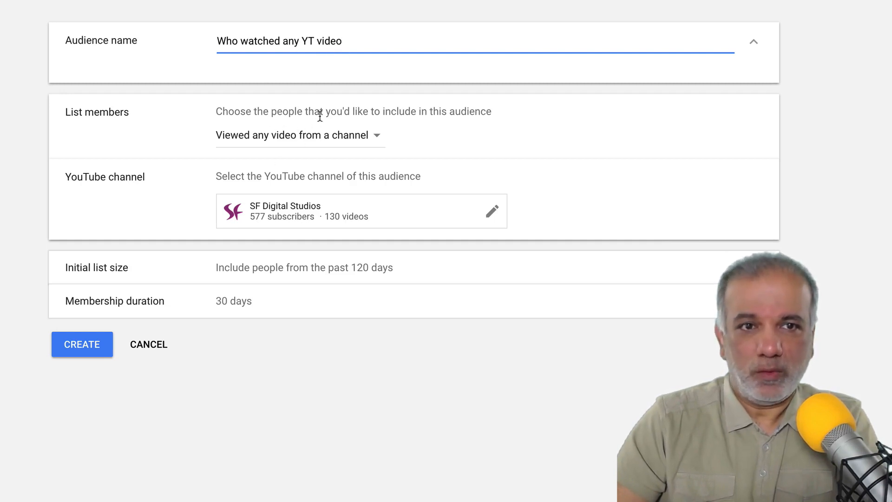
Create the audience for "Viewed any video from a channel", including people from the past 120 days, with a 30-day membership duration
left_click(307, 139)
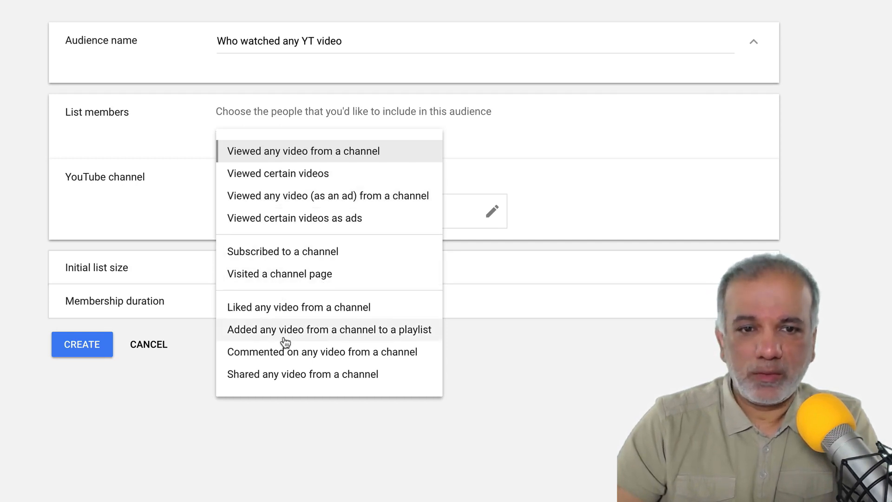
left_click(276, 151)
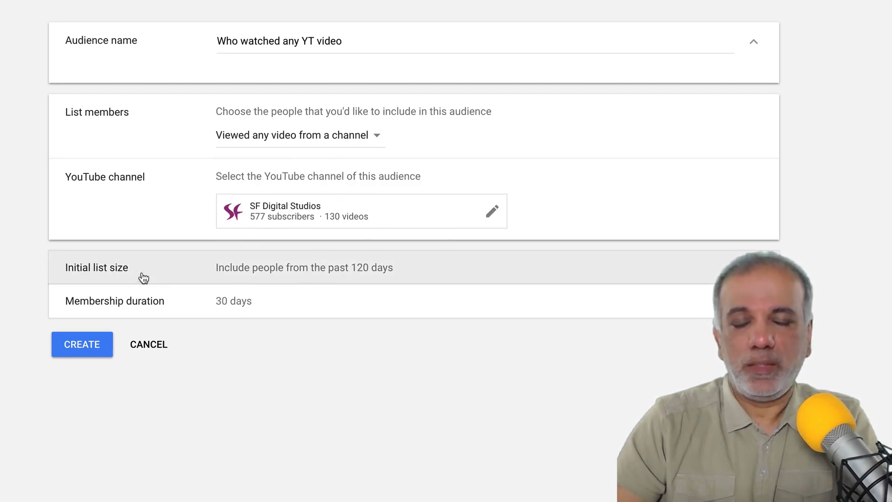
left_click(365, 278)
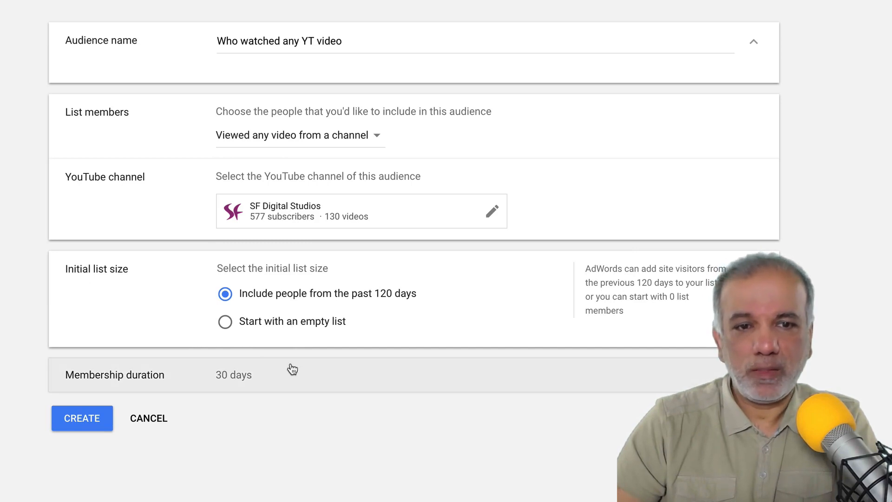
left_click(282, 376)
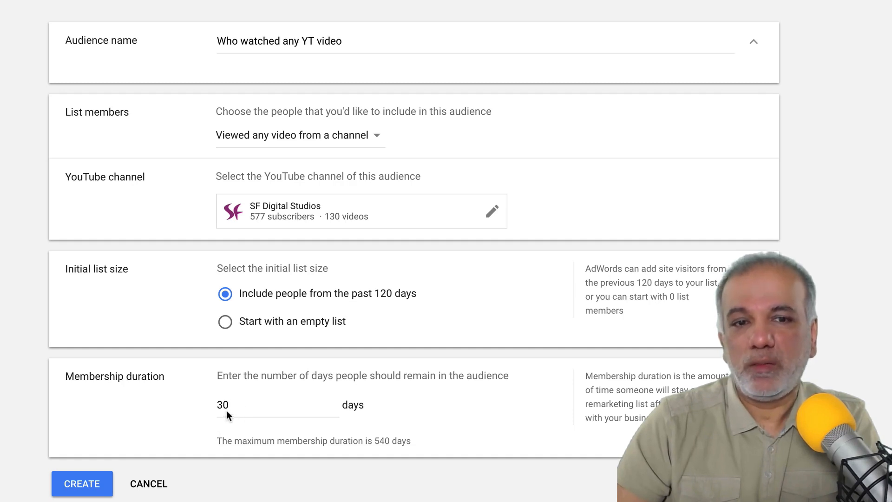
left_click(86, 488)
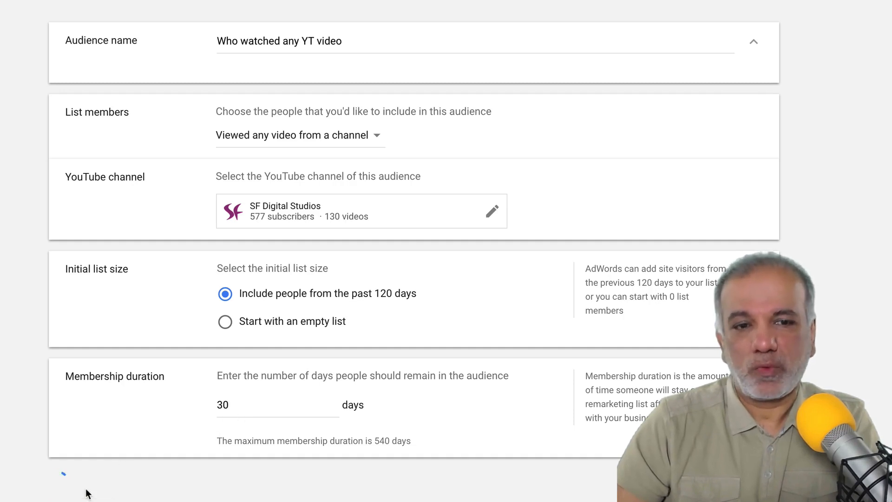